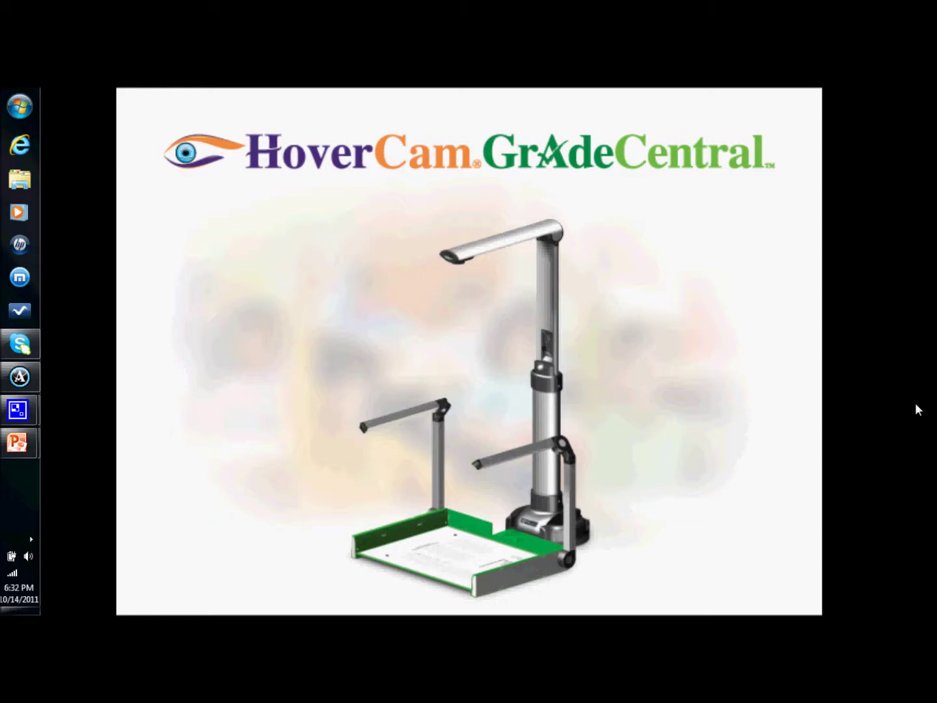
Leave the GradeCentral title slide and bring up Flip 3D to show the stack of open windows.
{"action": "key", "text": "super+Tab"}
Switch to GradeCentral's Classes & Rosters and view the subject list without choosing one.
{"action": "key", "text": "super+Tab"}
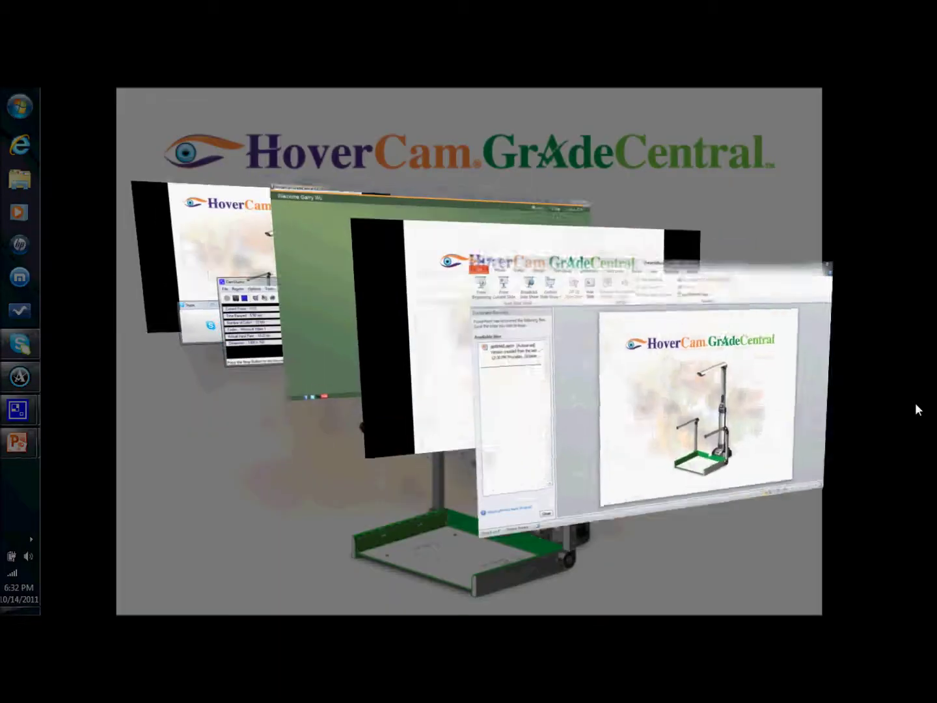
{"action": "key", "text": "super+Tab"}
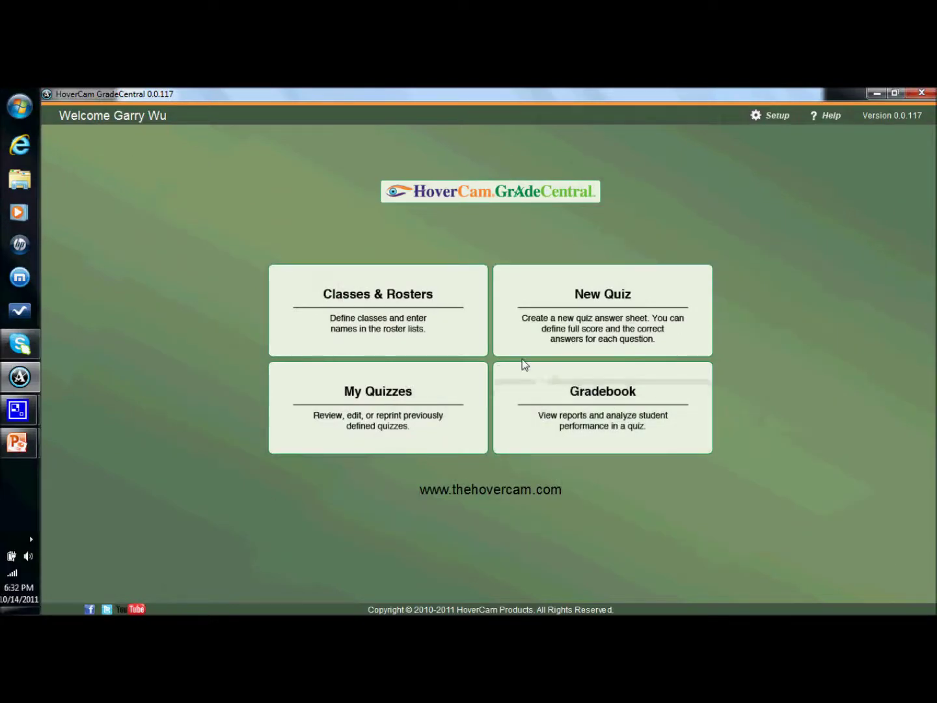
{"action": "left_click", "coordinate": [422, 326]}
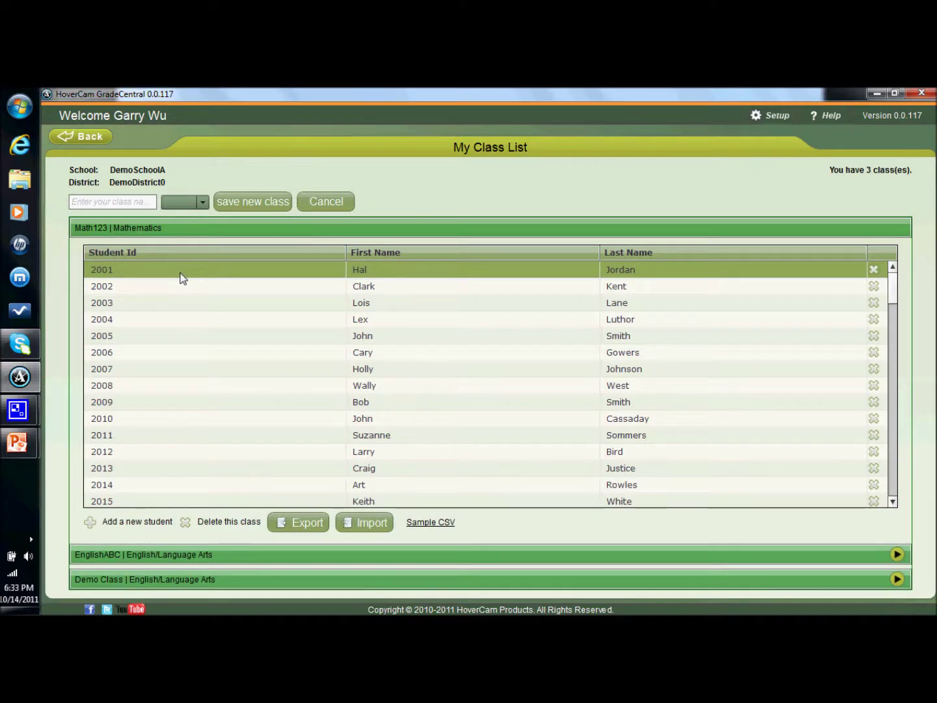
{"action": "left_click", "coordinate": [203, 203]}
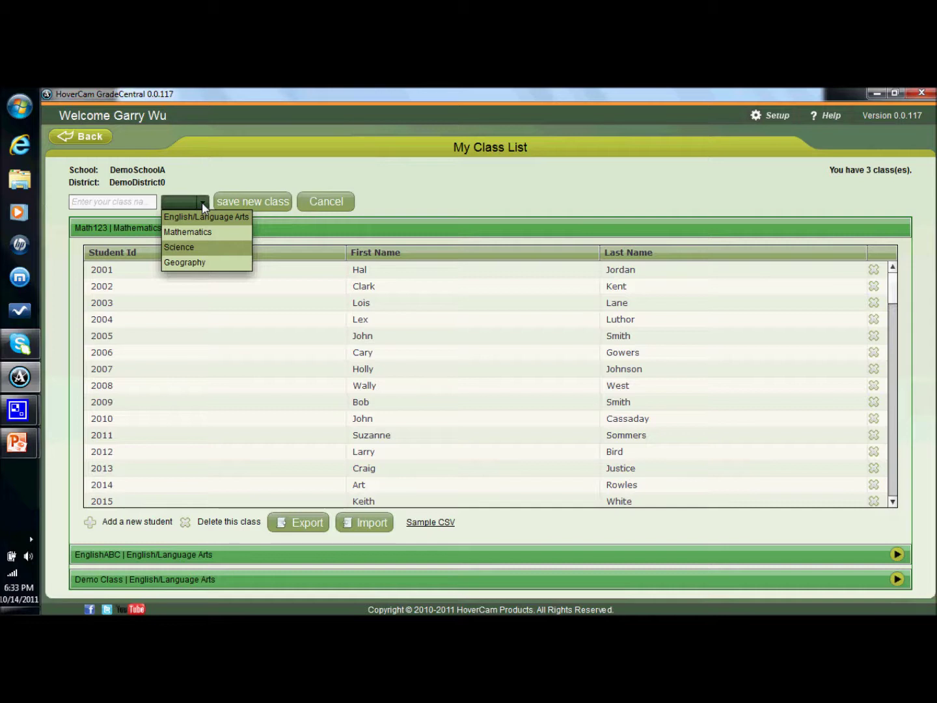
{"action": "left_click", "coordinate": [394, 212]}
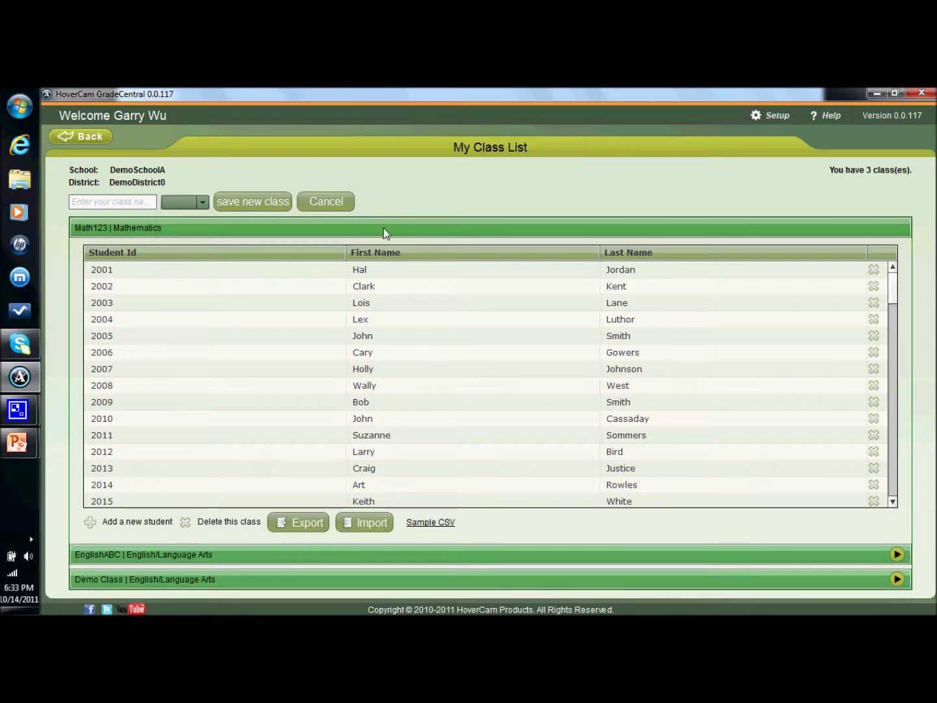
Start a new quiz using the 15-question answer sheet.
{"action": "left_click", "coordinate": [80, 136]}
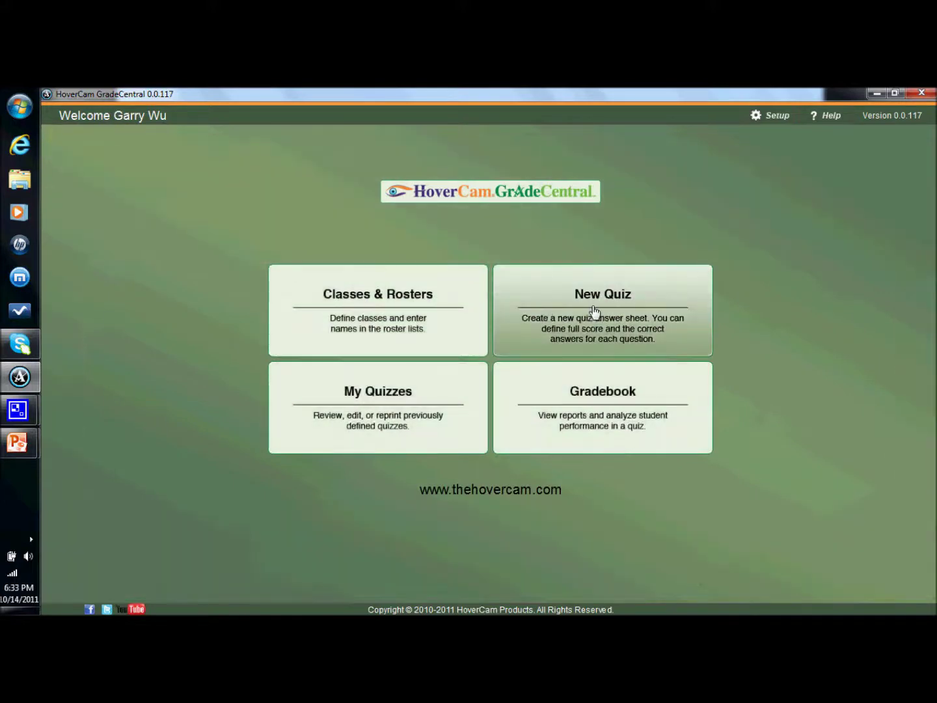
{"action": "left_click", "coordinate": [593, 311]}
{"action": "left_click", "coordinate": [479, 269]}
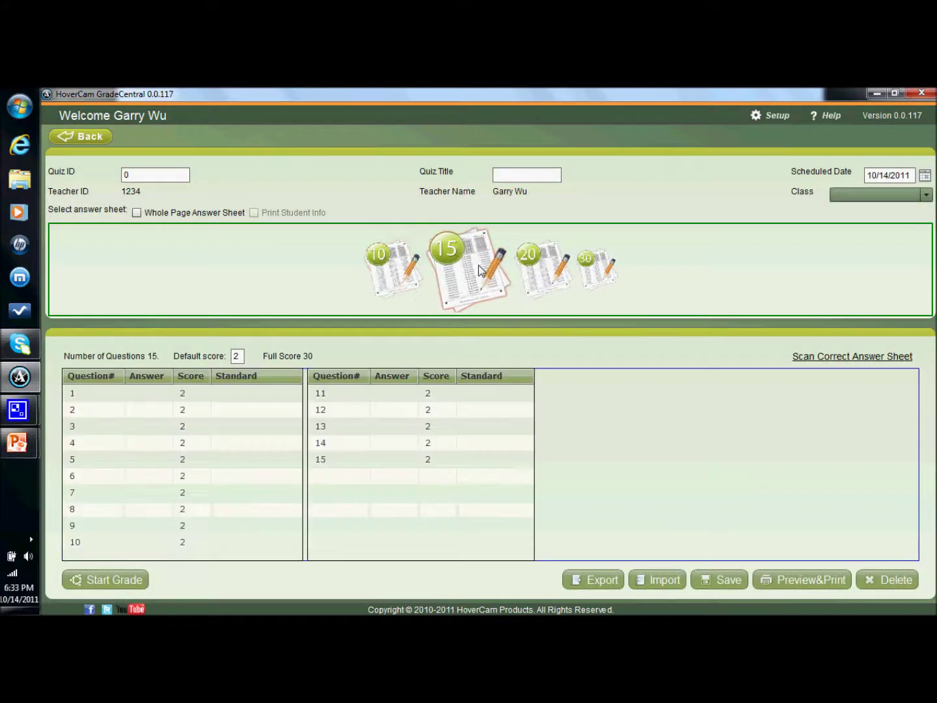
Set question 1's answer to A and assign standards 3.OA.2 and 3.OA.3 to questions 1 and 2.
{"action": "left_click", "coordinate": [159, 390]}
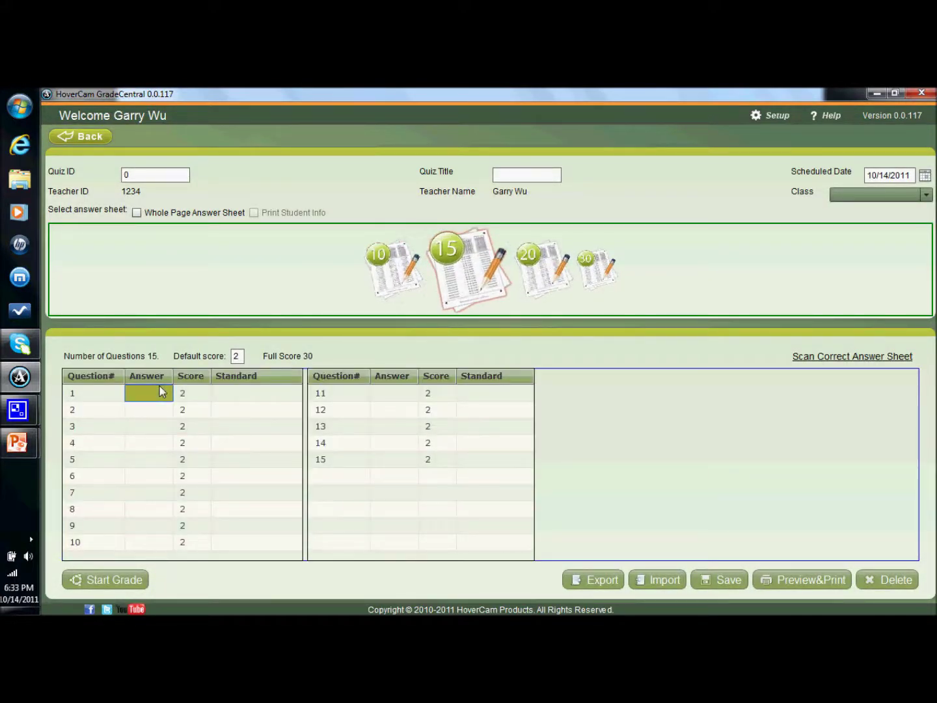
{"action": "left_click", "coordinate": [160, 390]}
{"action": "type", "text": "A"}
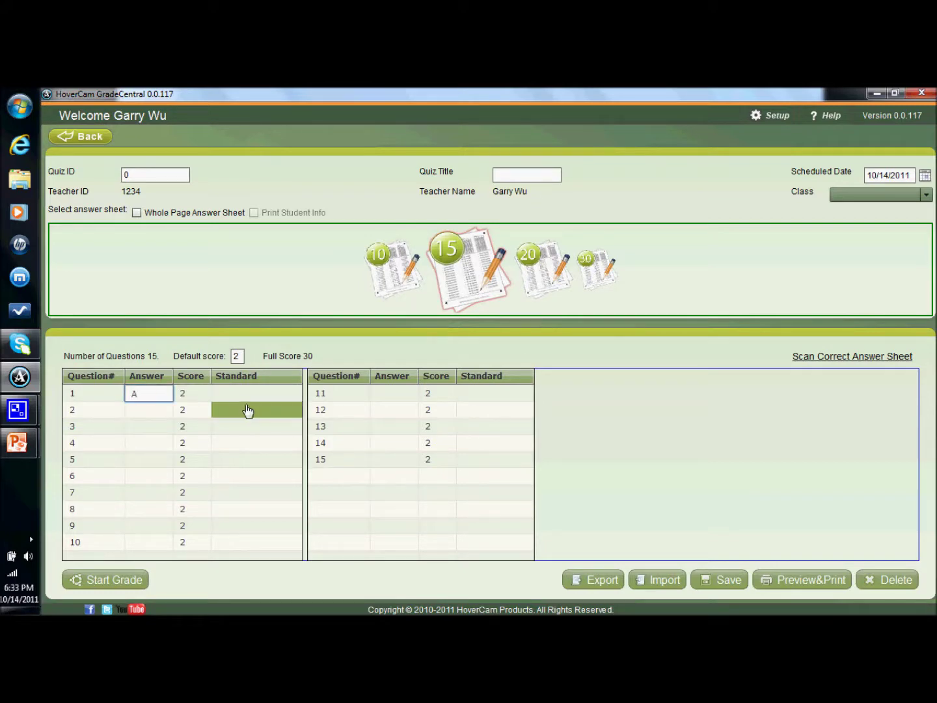
{"action": "left_click", "coordinate": [251, 395]}
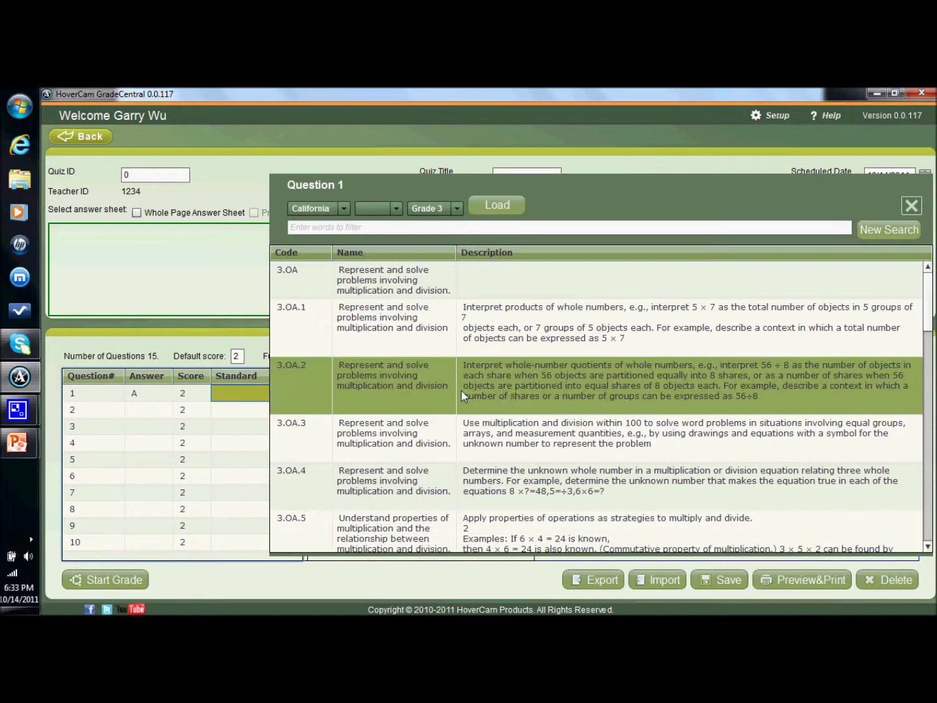
{"action": "left_click", "coordinate": [508, 390]}
{"action": "left_click", "coordinate": [266, 410]}
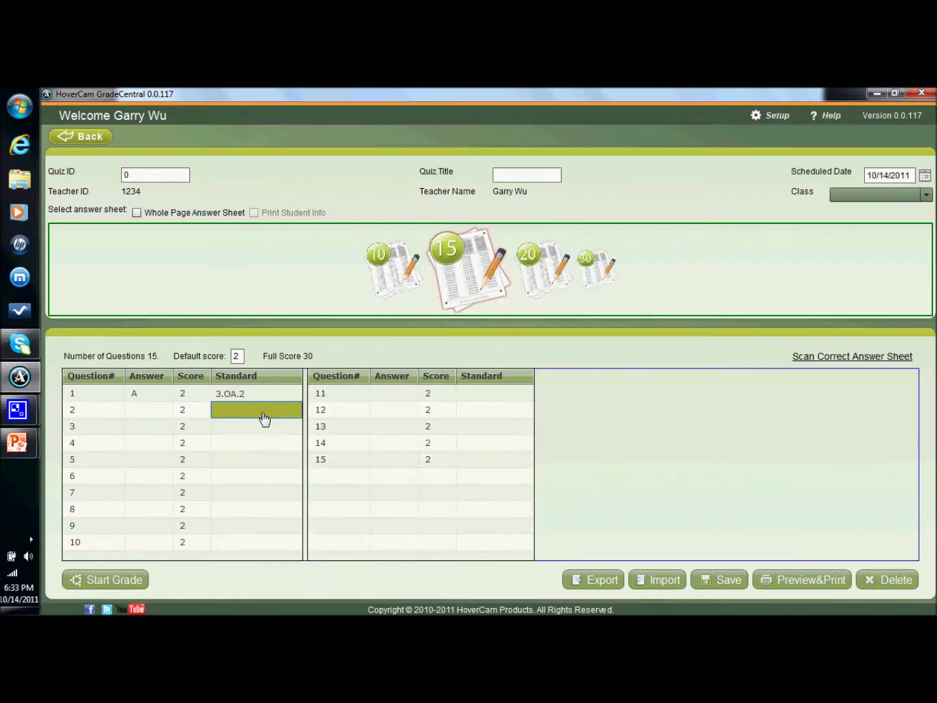
{"action": "left_click", "coordinate": [620, 475]}
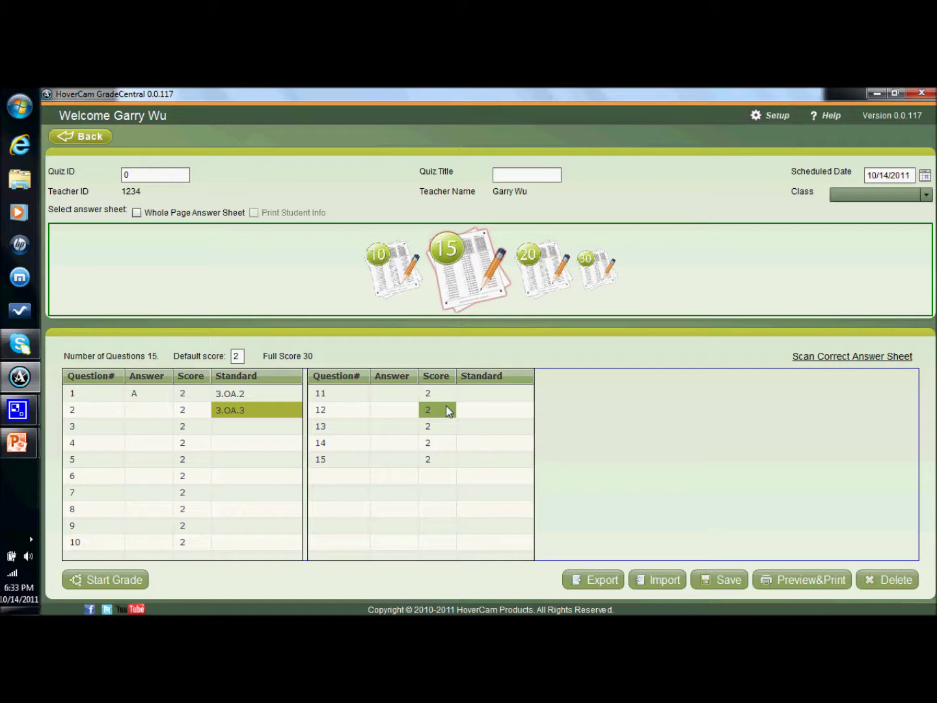
{"action": "left_click", "coordinate": [70, 135]}
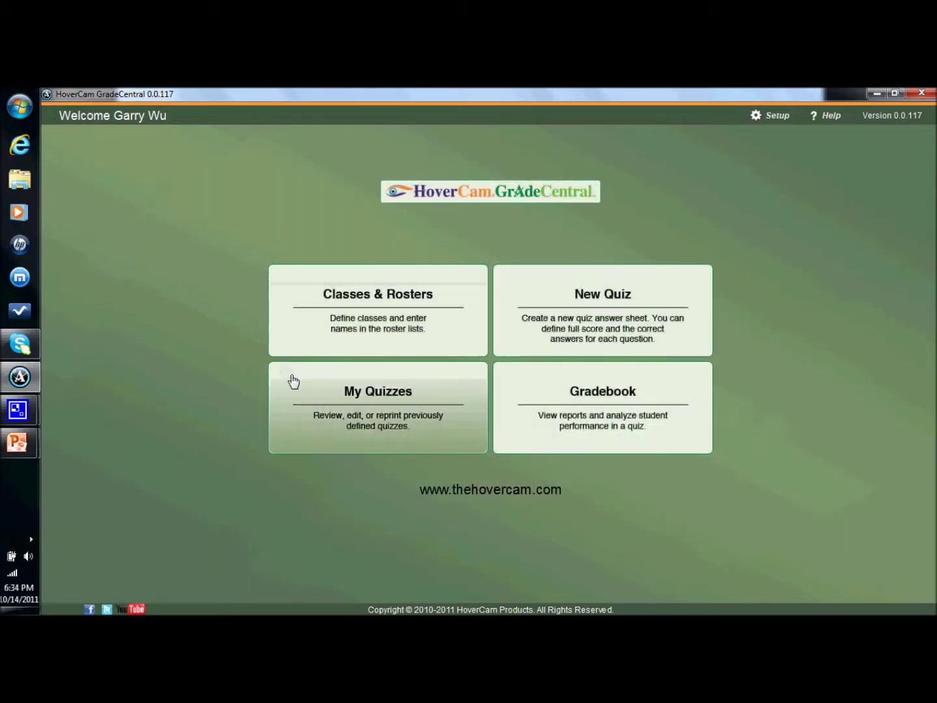
Select the Adjectives quiz in My Quizzes and start grading it.
{"action": "left_click", "coordinate": [336, 420]}
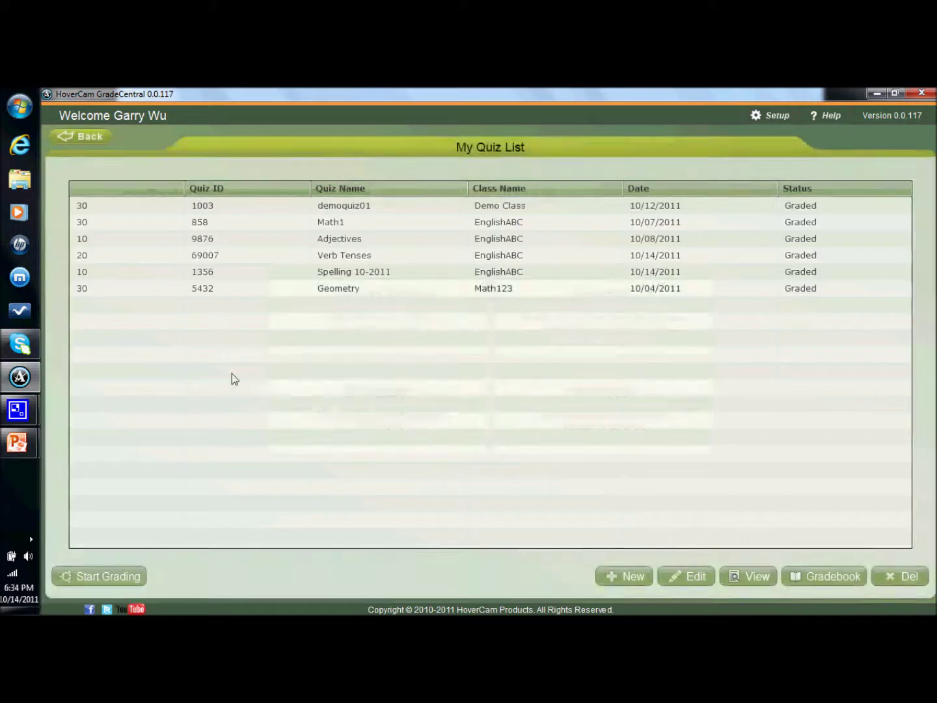
{"action": "left_click", "coordinate": [208, 240]}
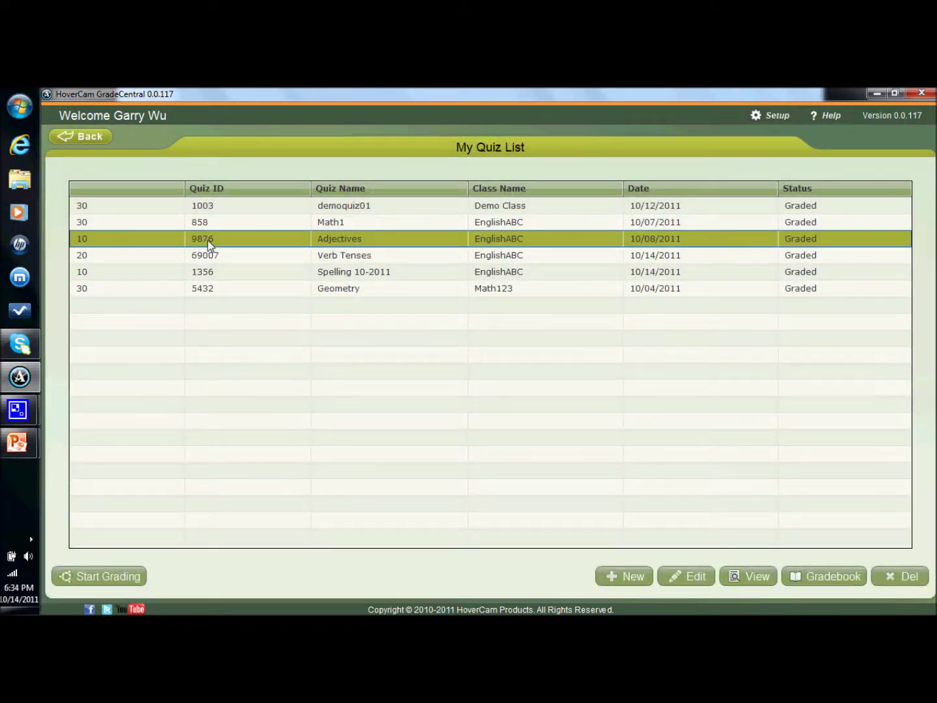
{"action": "left_click", "coordinate": [122, 577]}
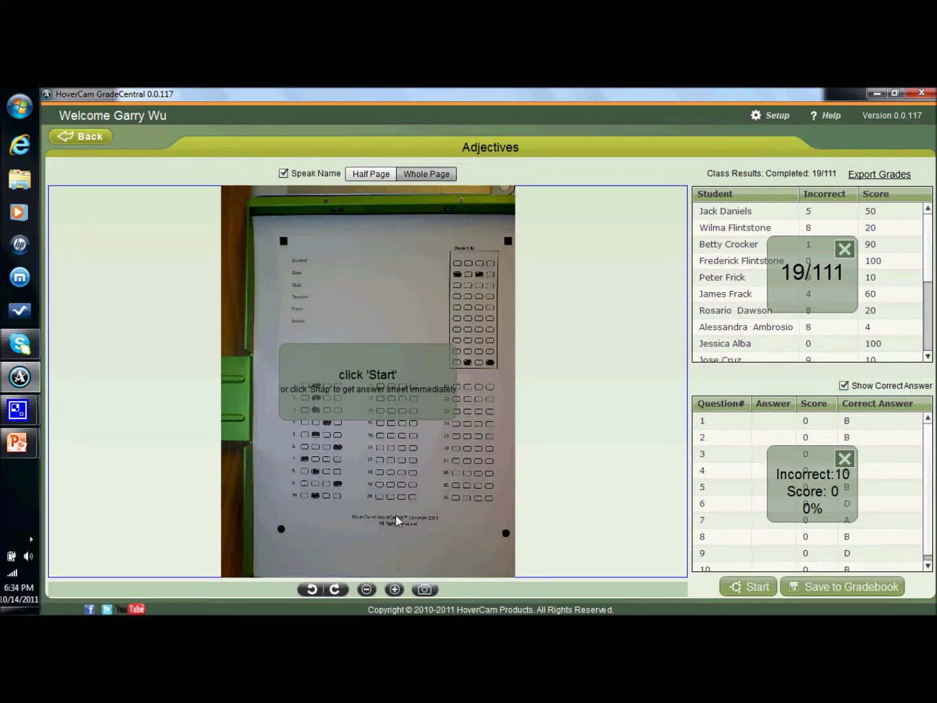
Scan the answer sheet and correct questions 3 and 4 to the fourth bubble.
{"action": "left_click", "coordinate": [731, 587]}
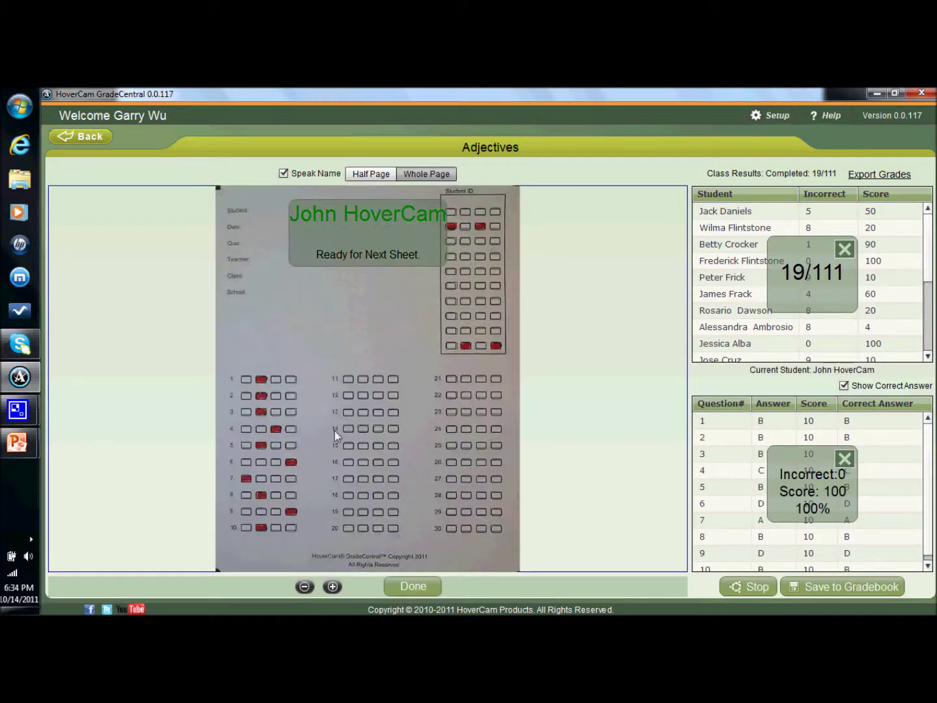
{"action": "left_click", "coordinate": [289, 430]}
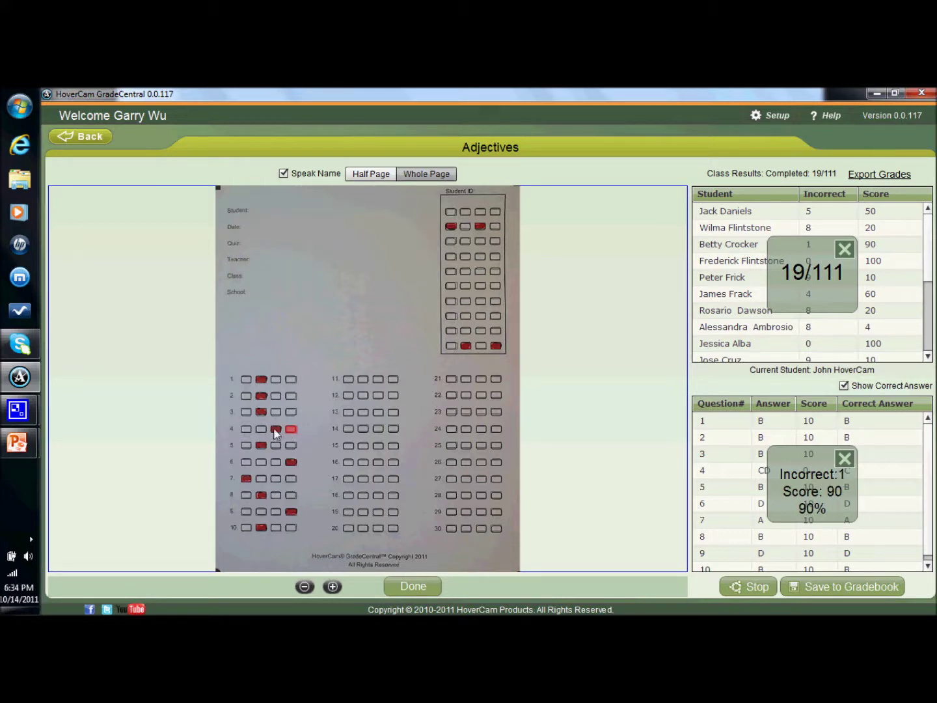
{"action": "left_click", "coordinate": [275, 430]}
{"action": "left_click", "coordinate": [289, 412]}
{"action": "left_click", "coordinate": [91, 135]}
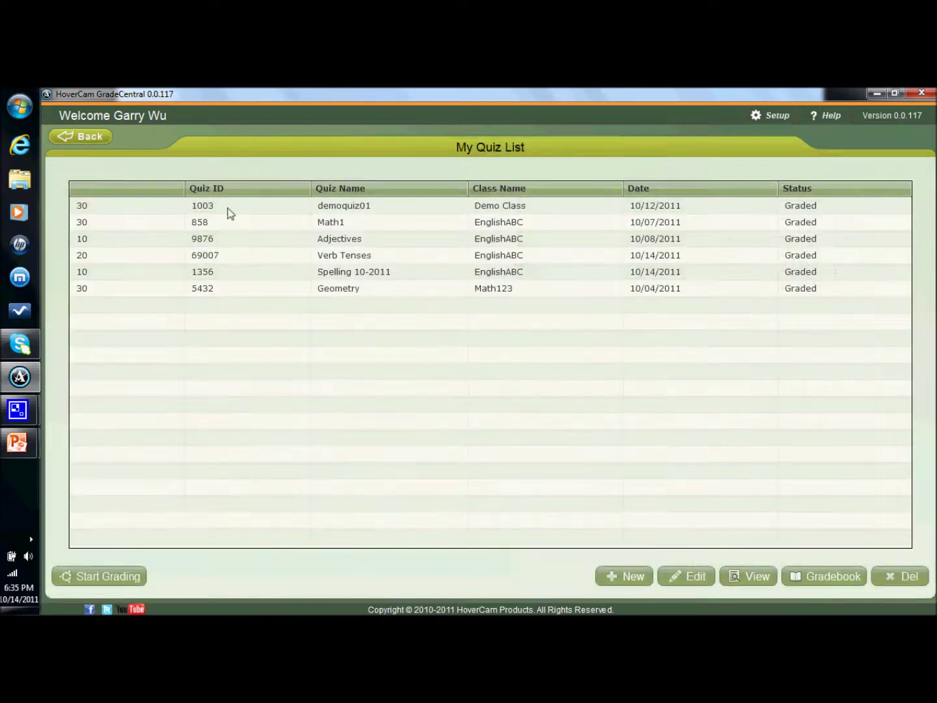
Chart a student's EnglishABC gradebook scores against the class lowest, highest and average.
{"action": "left_click", "coordinate": [83, 138]}
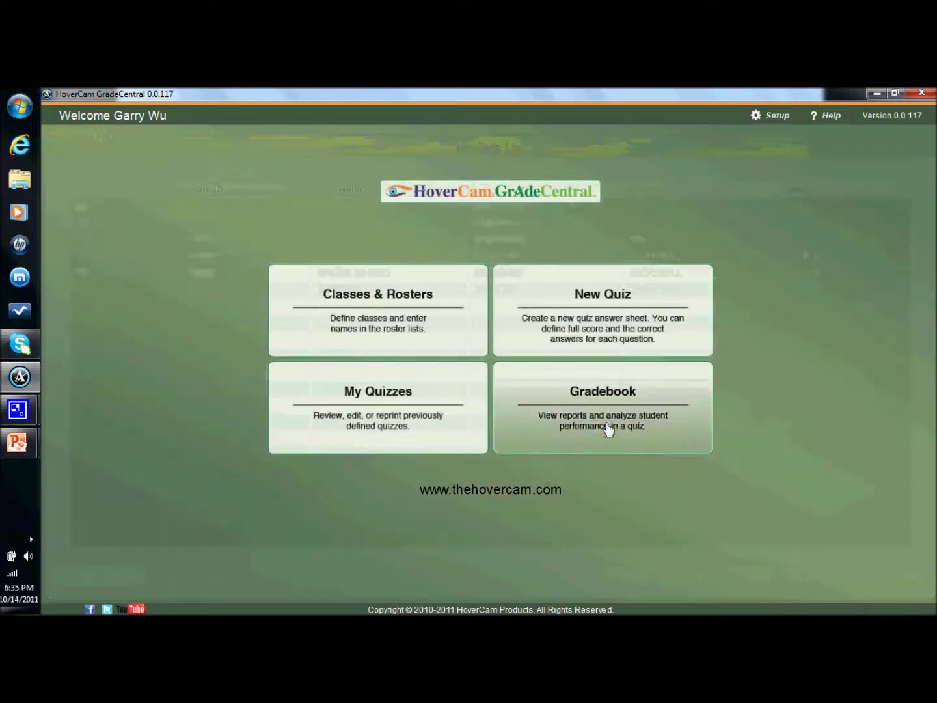
{"action": "left_click", "coordinate": [608, 429]}
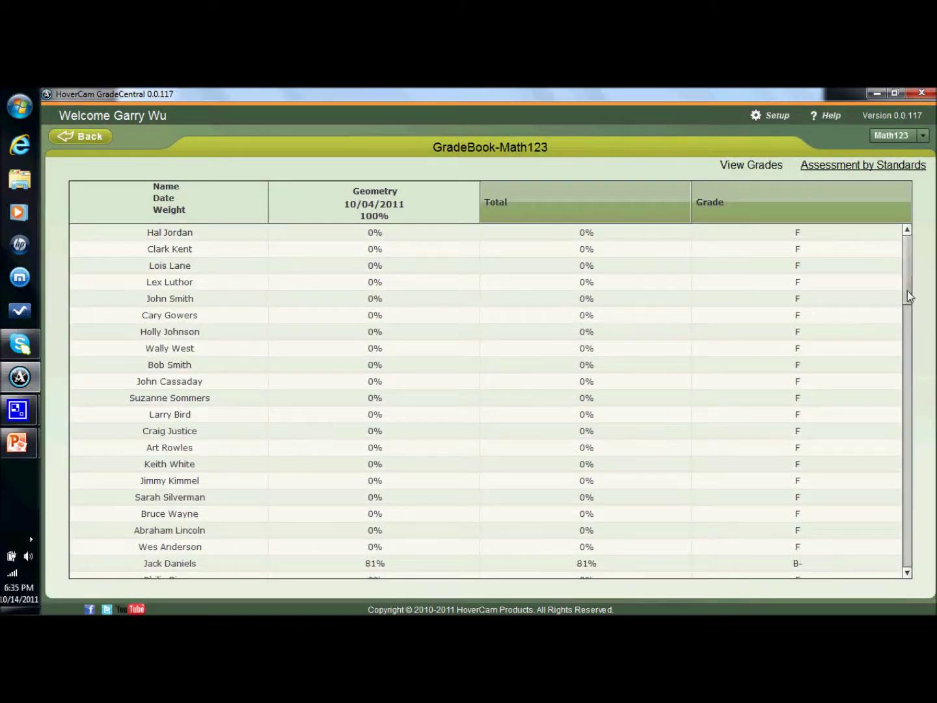
{"action": "left_click_drag", "start_coordinate": [909, 296], "coordinate": [910, 400]}
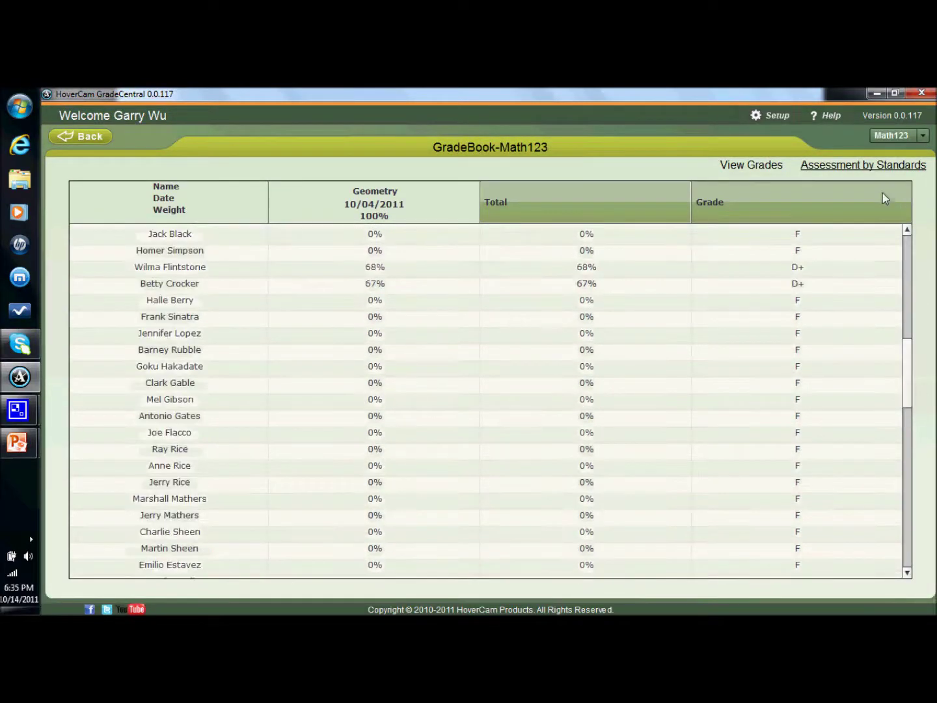
{"action": "left_click", "coordinate": [917, 136]}
{"action": "left_click", "coordinate": [906, 166]}
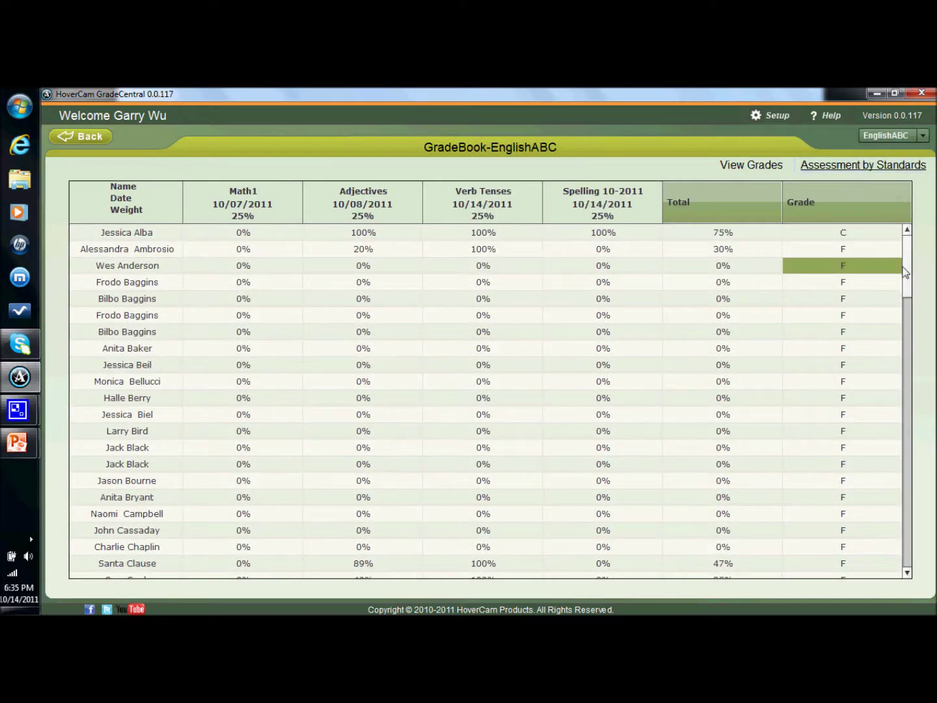
{"action": "left_click_drag", "start_coordinate": [904, 272], "coordinate": [912, 561]}
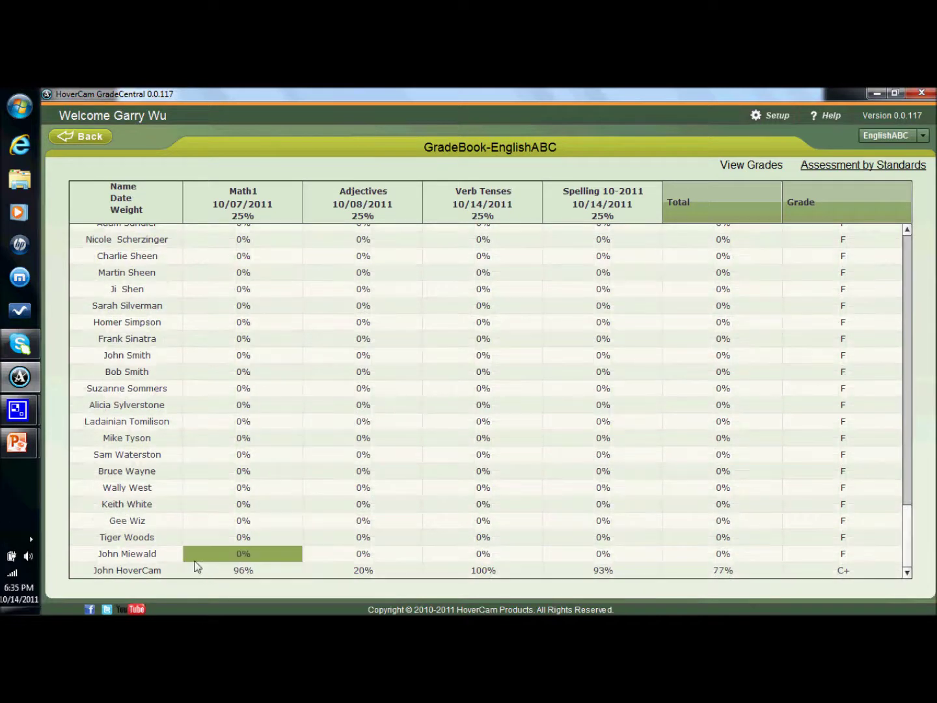
{"action": "left_click", "coordinate": [150, 569]}
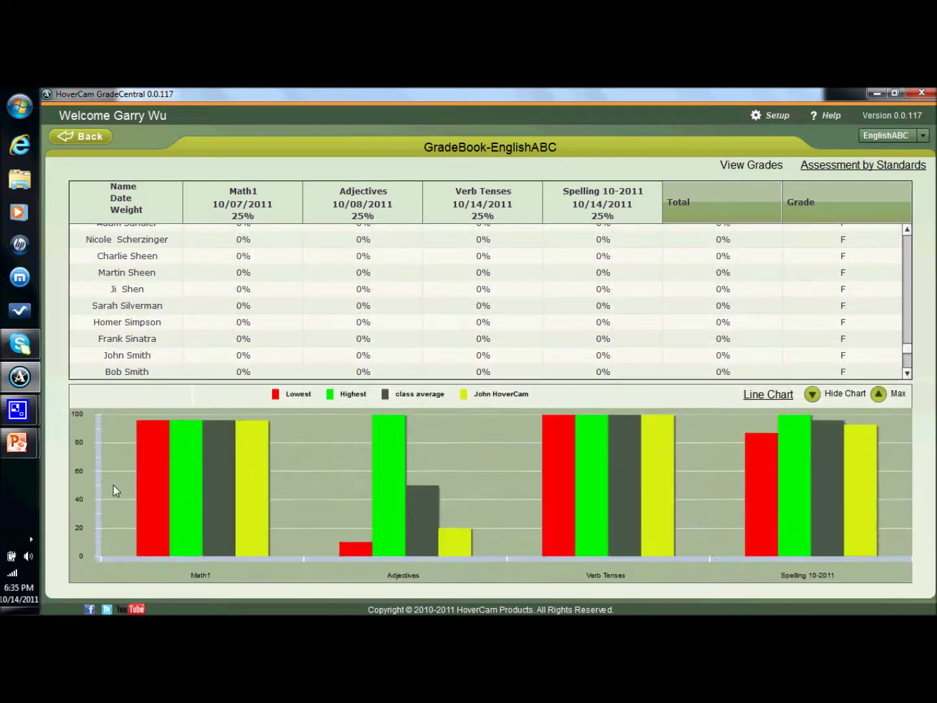
Read the comparison chart's bar values, then return to the main menu.
{"action": "mouse_move", "coordinate": [794, 478]}
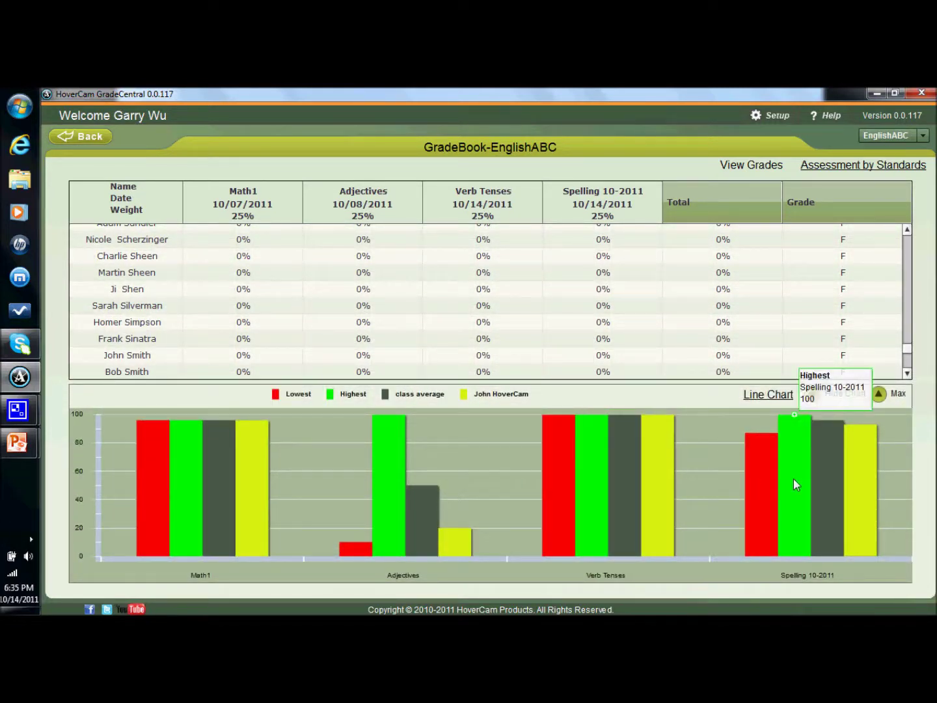
{"action": "mouse_move", "coordinate": [218, 478]}
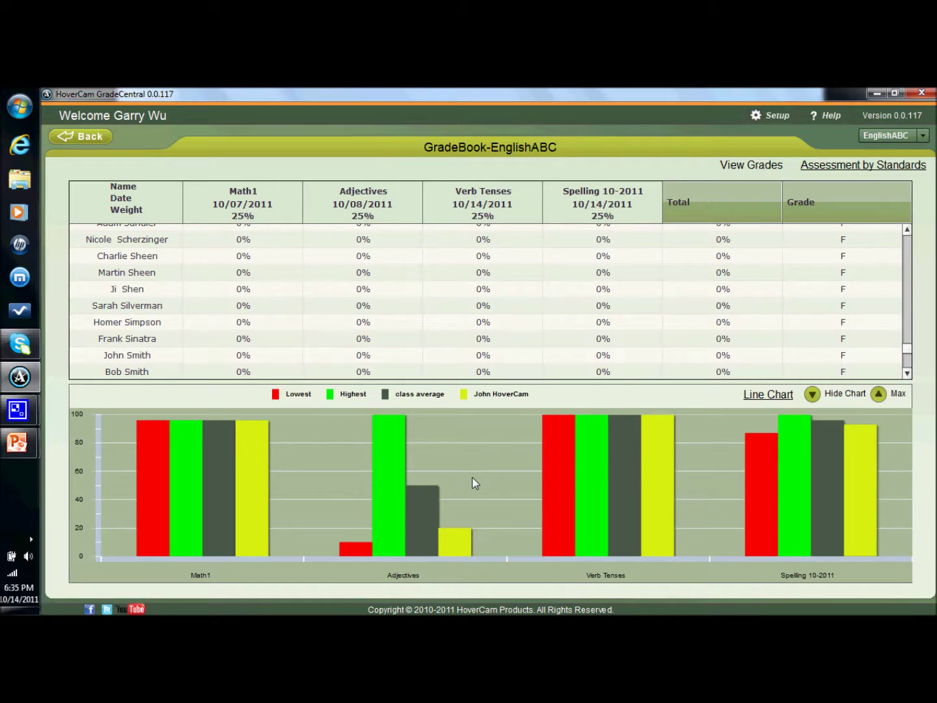
{"action": "left_click", "coordinate": [82, 136]}
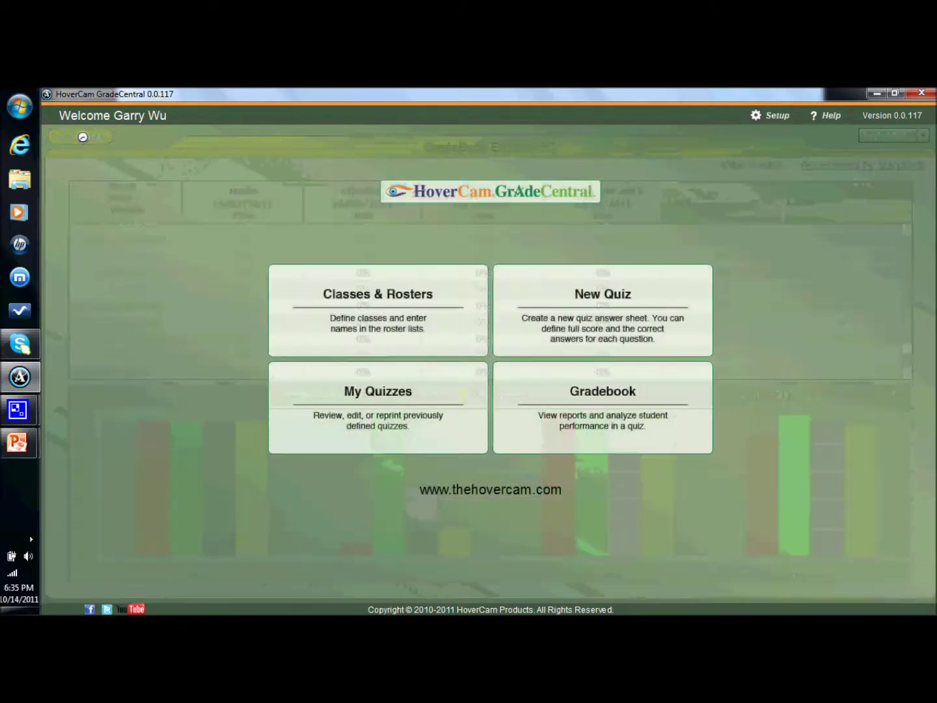